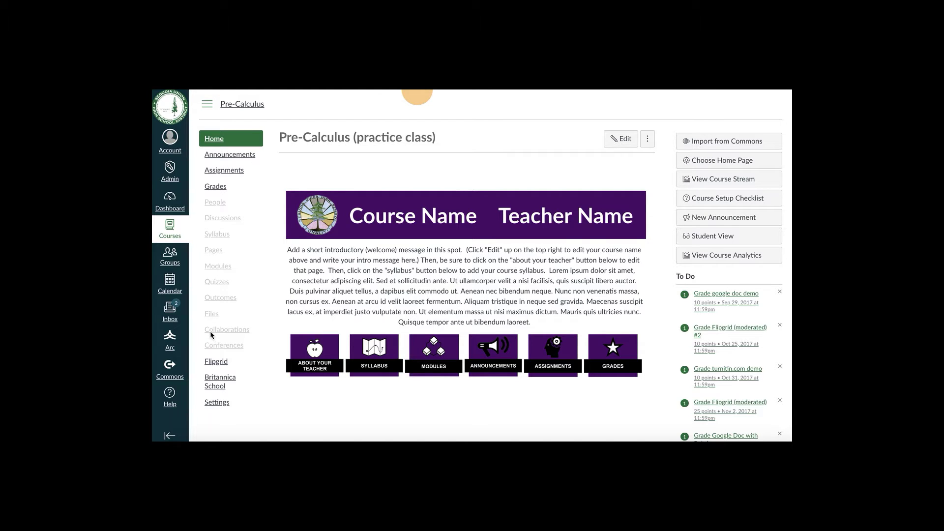
In the course's full list of pages, set "Home Page (From Last Year / Sandbox)" as the front page.
{"action": "left_click", "coordinate": [213, 250]}
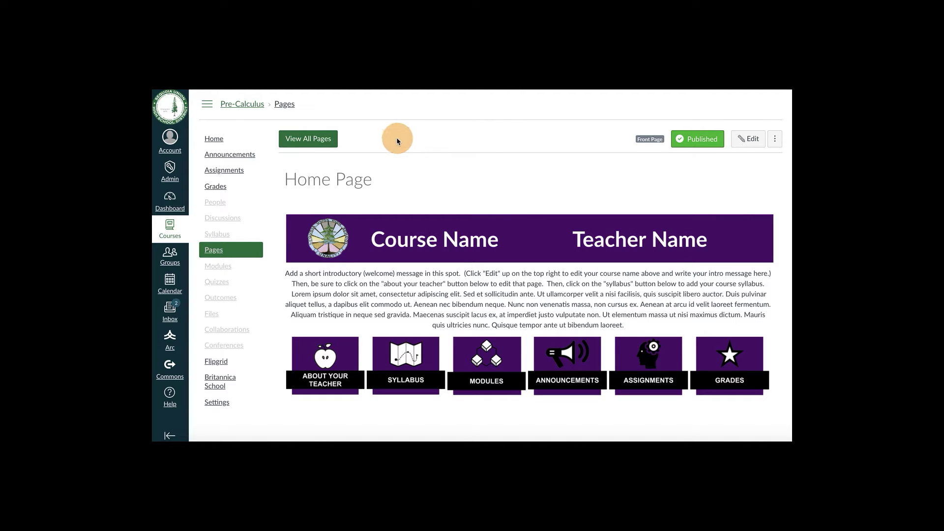
{"action": "left_click", "coordinate": [307, 138]}
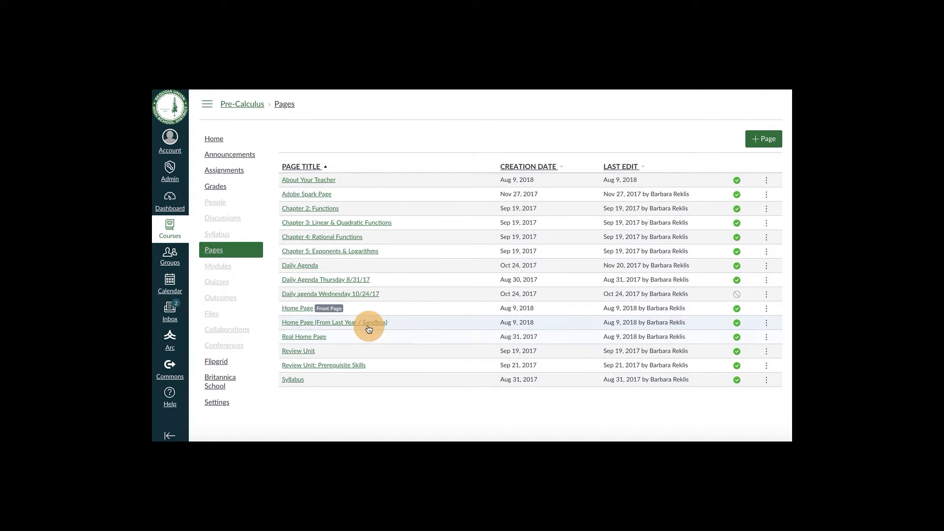
{"action": "left_click", "coordinate": [767, 323]}
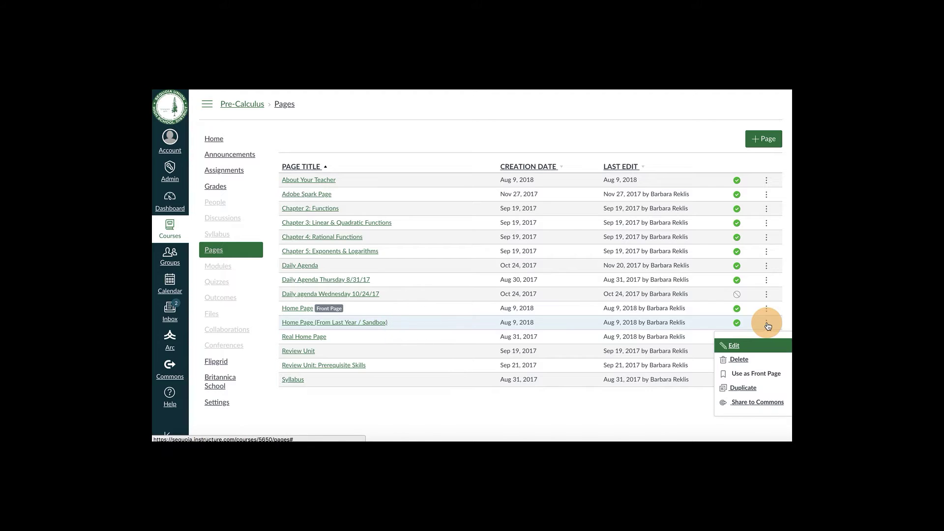
{"action": "left_click", "coordinate": [767, 374]}
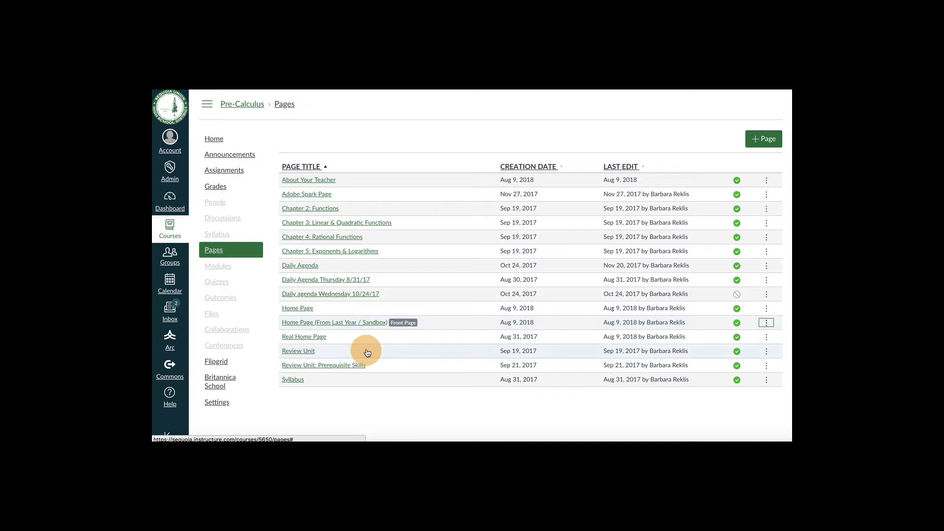
Open the "Home Page (From Last Year / Sandbox)" page for editing and enlarge the content area to reach the row of buttons.
{"action": "left_click", "coordinate": [364, 323]}
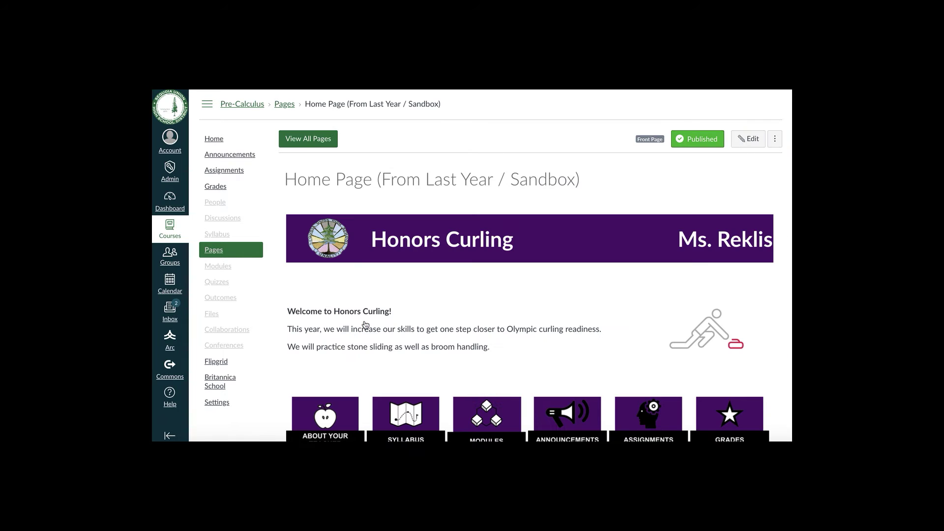
{"action": "left_click", "coordinate": [460, 286]}
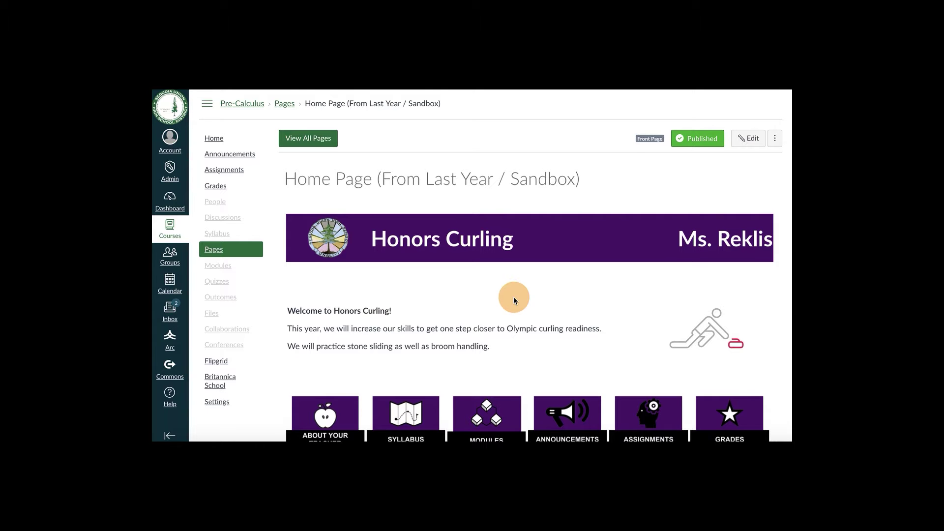
{"action": "scroll", "coordinate": [515, 300], "scroll_direction": "down", "scroll_amount": 1}
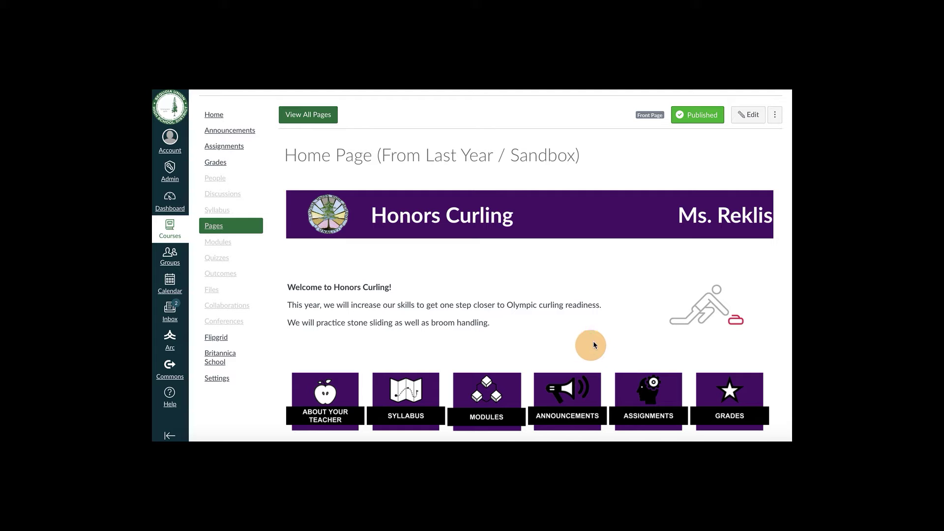
{"action": "left_click", "coordinate": [752, 121]}
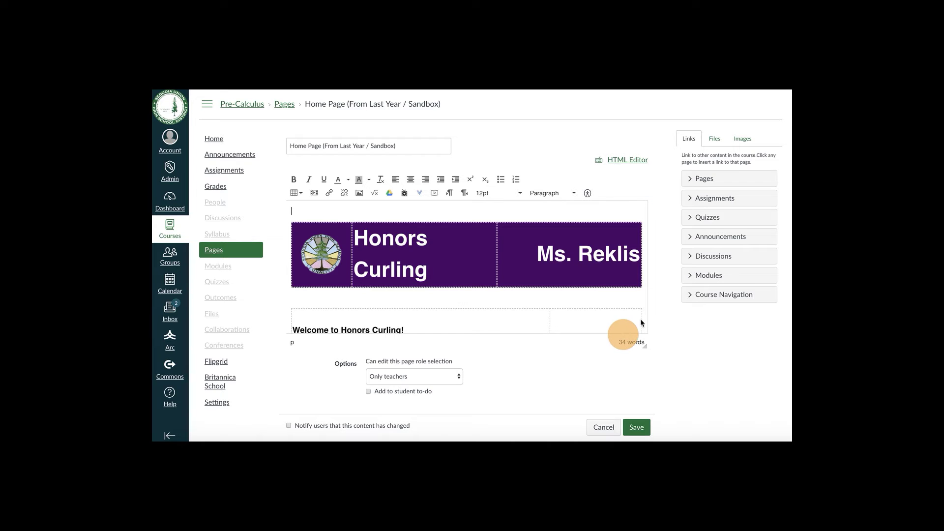
{"action": "left_click_drag", "start_coordinate": [644, 346], "coordinate": [649, 432]}
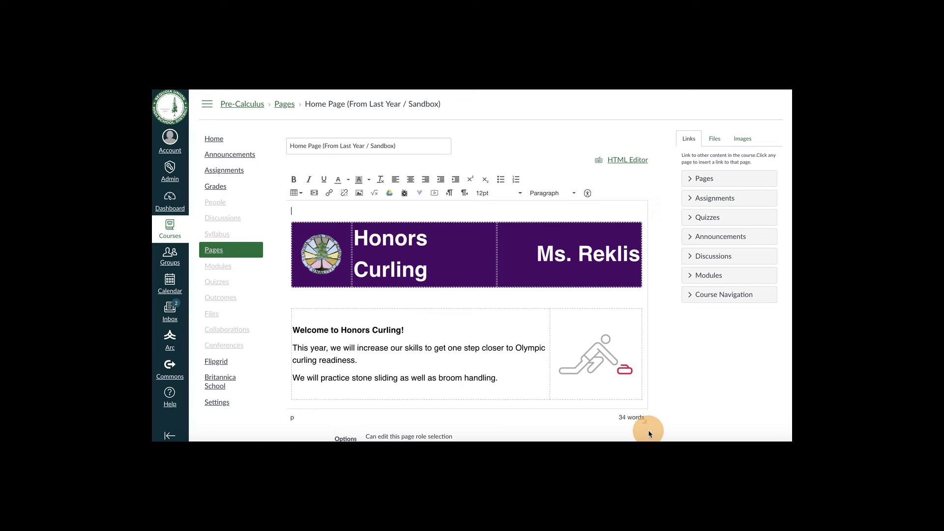
{"action": "scroll", "coordinate": [588, 349], "scroll_direction": "down", "scroll_amount": 2}
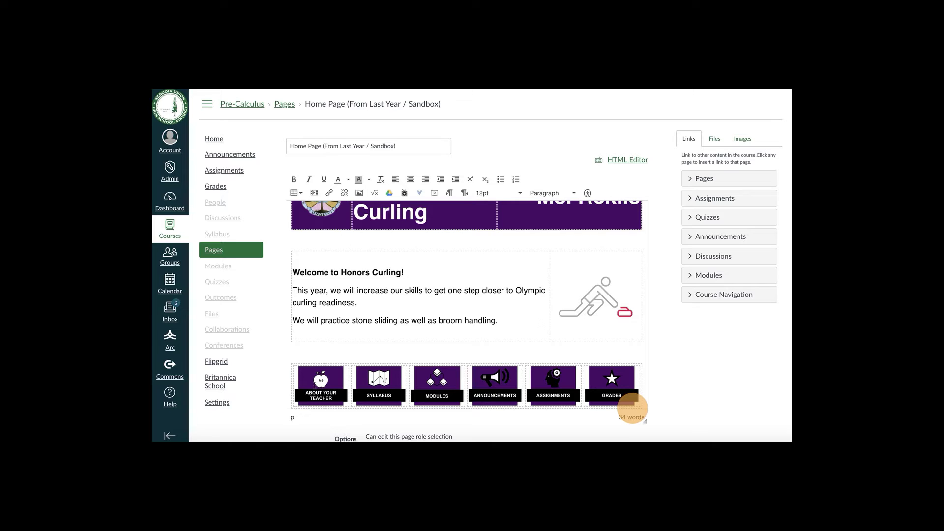
Link the About Your Teacher button image to the course's About Your Teacher page.
{"action": "left_click", "coordinate": [315, 385]}
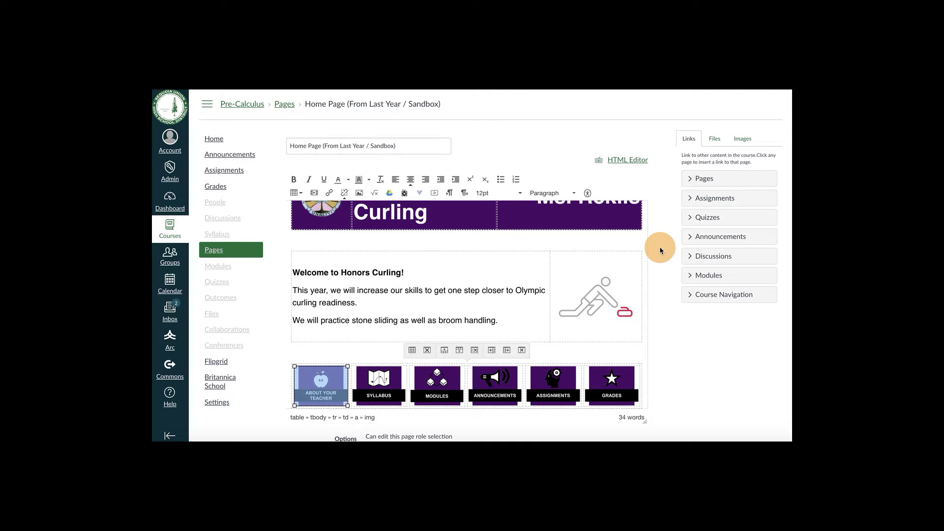
{"action": "left_click", "coordinate": [688, 180]}
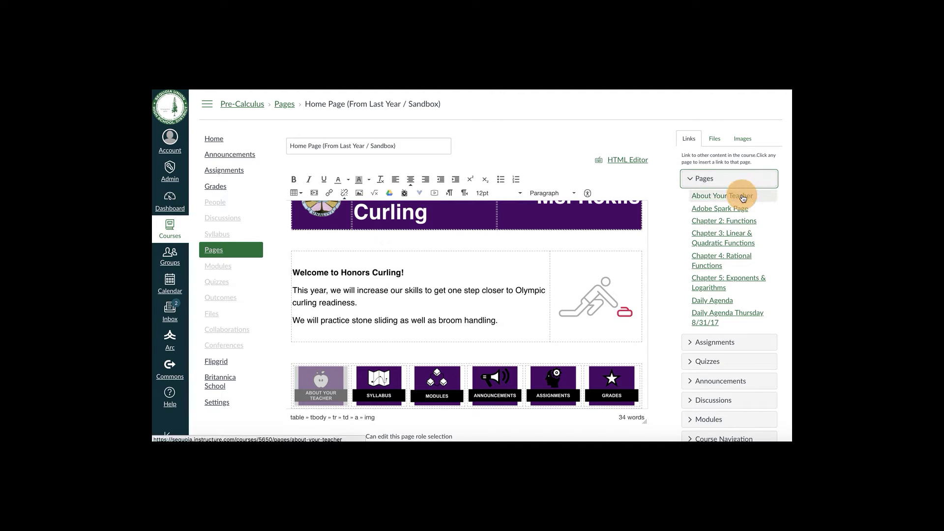
{"action": "left_click", "coordinate": [743, 197]}
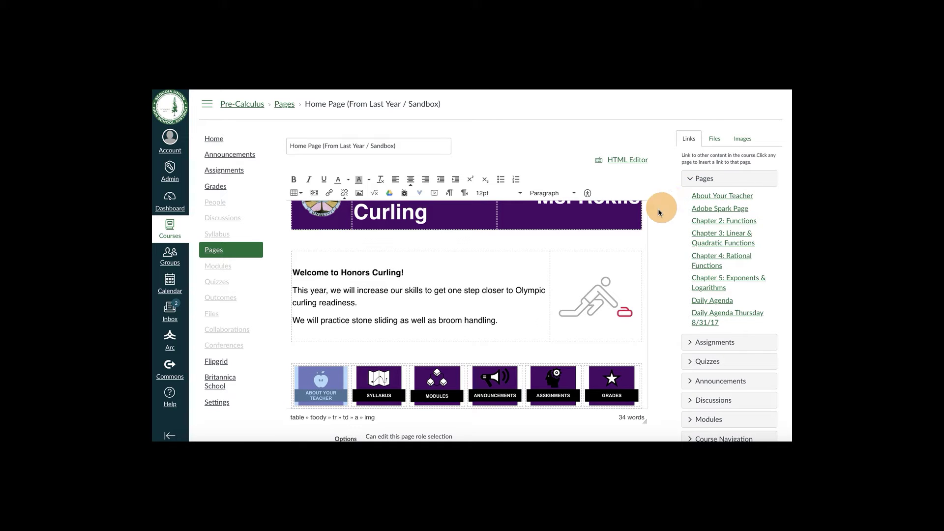
Link the Syllabus button image to the course navigation's Syllabus.
{"action": "left_click", "coordinate": [380, 379]}
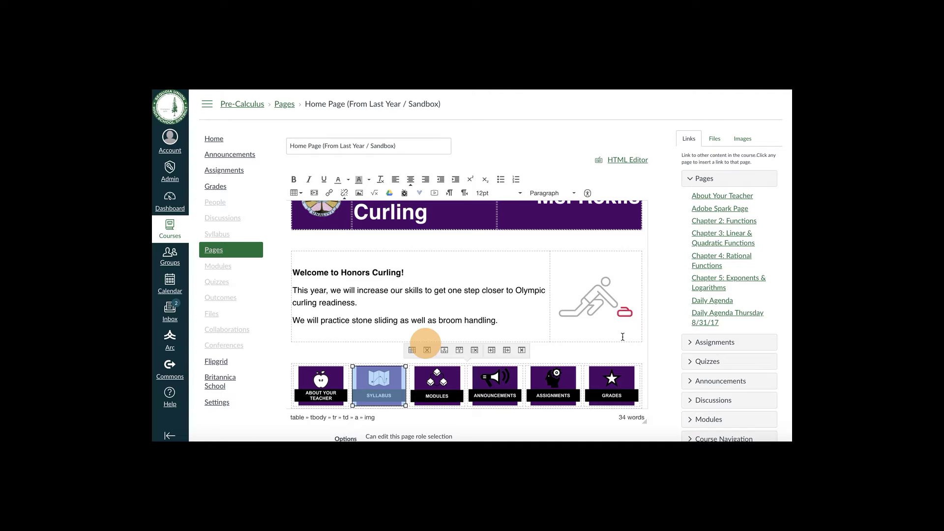
{"action": "left_click", "coordinate": [690, 180]}
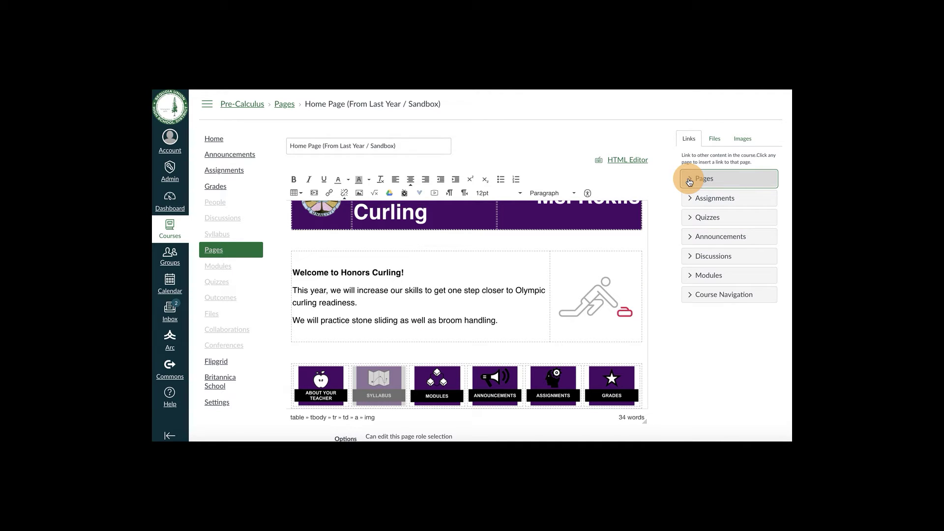
{"action": "left_click", "coordinate": [692, 298]}
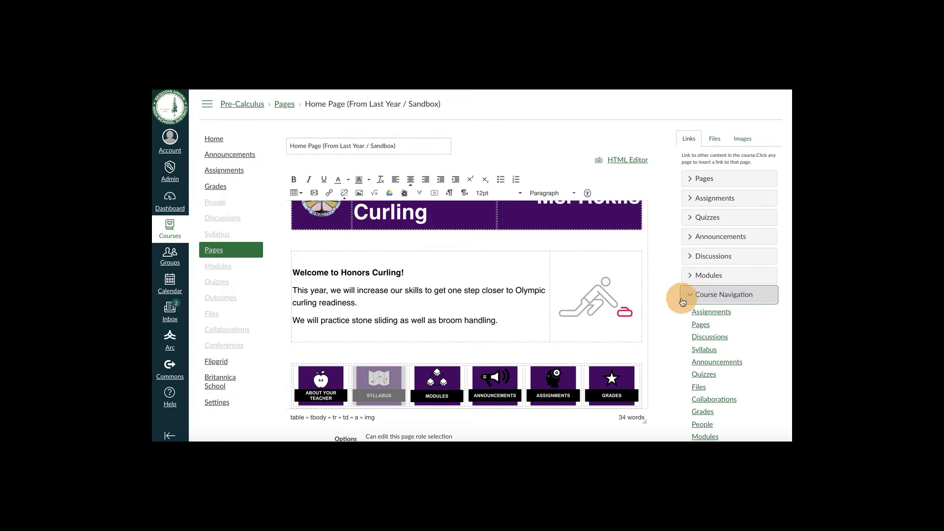
{"action": "scroll", "coordinate": [673, 316], "scroll_direction": "down", "scroll_amount": 1}
{"action": "scroll", "coordinate": [673, 316], "scroll_direction": "down", "scroll_amount": 1}
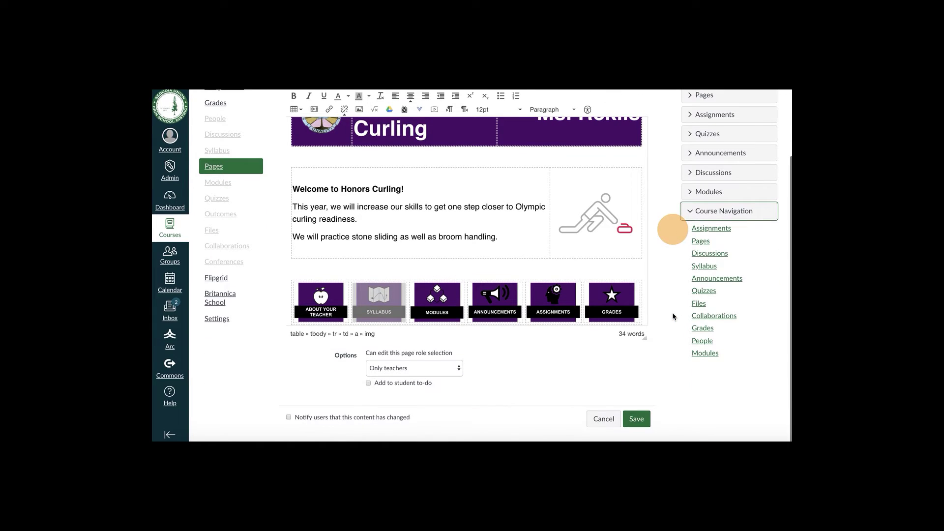
{"action": "left_click", "coordinate": [706, 268]}
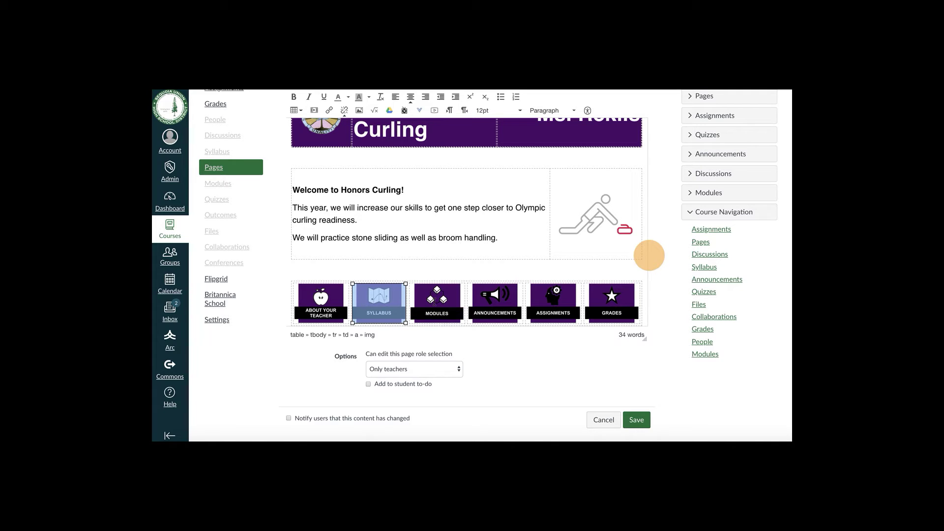
Link the Modules, Announcements, Assignments and Grades button images to their matching course navigation items and save the page.
{"action": "left_click", "coordinate": [434, 302]}
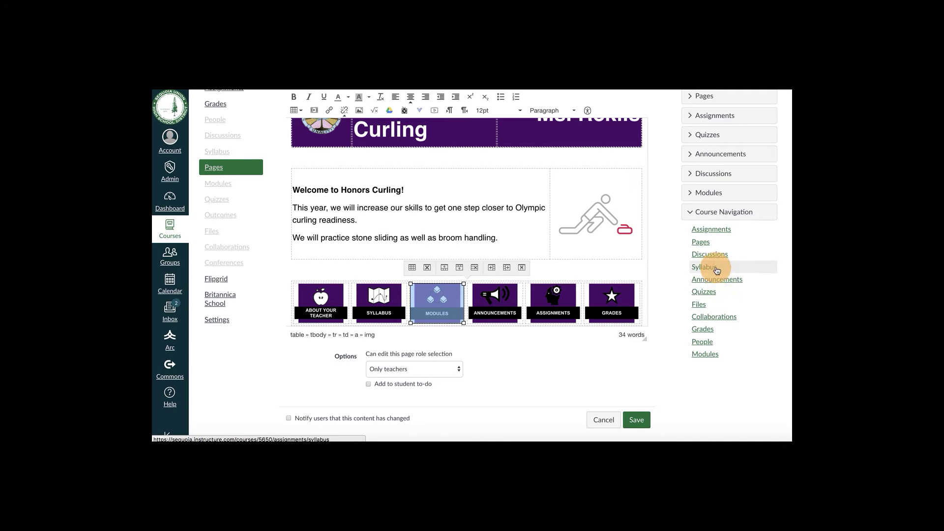
{"action": "left_click", "coordinate": [706, 354]}
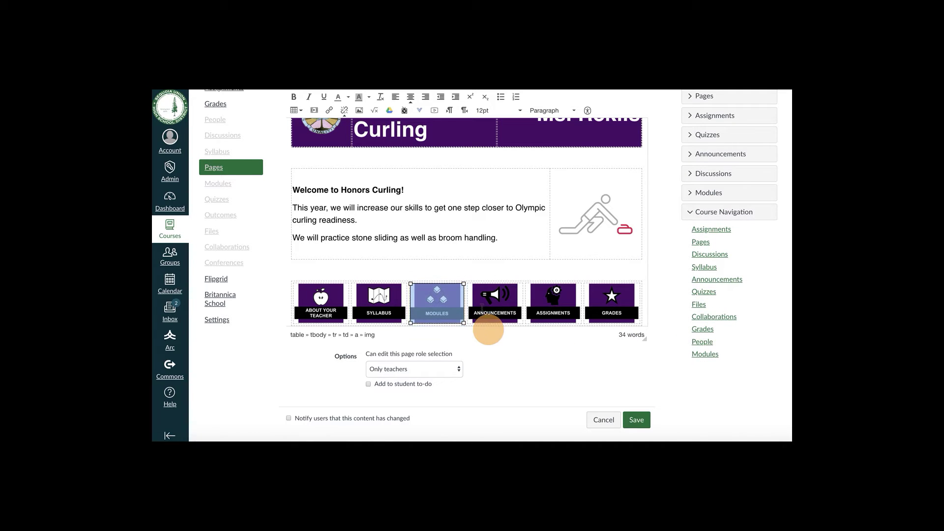
{"action": "left_click", "coordinate": [488, 299]}
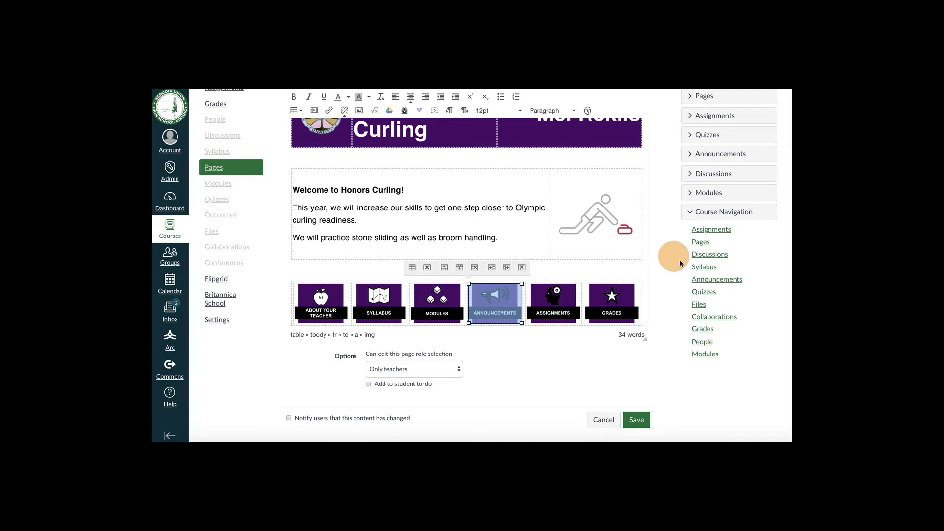
{"action": "left_click", "coordinate": [696, 279]}
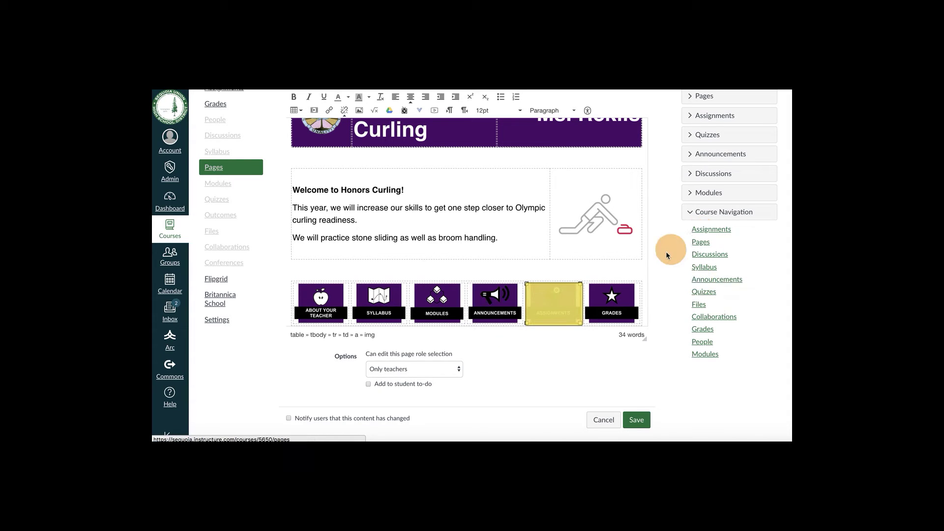
{"action": "left_click", "coordinate": [604, 308]}
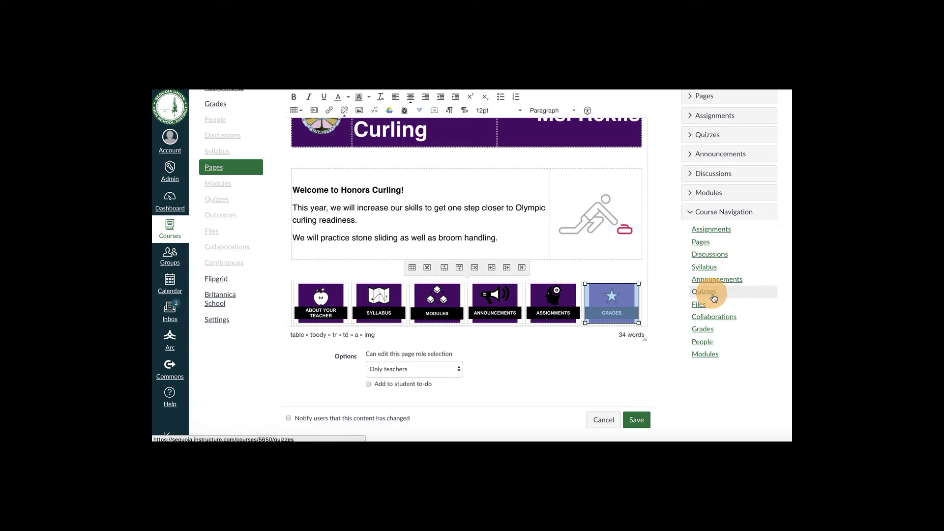
{"action": "left_click", "coordinate": [703, 329]}
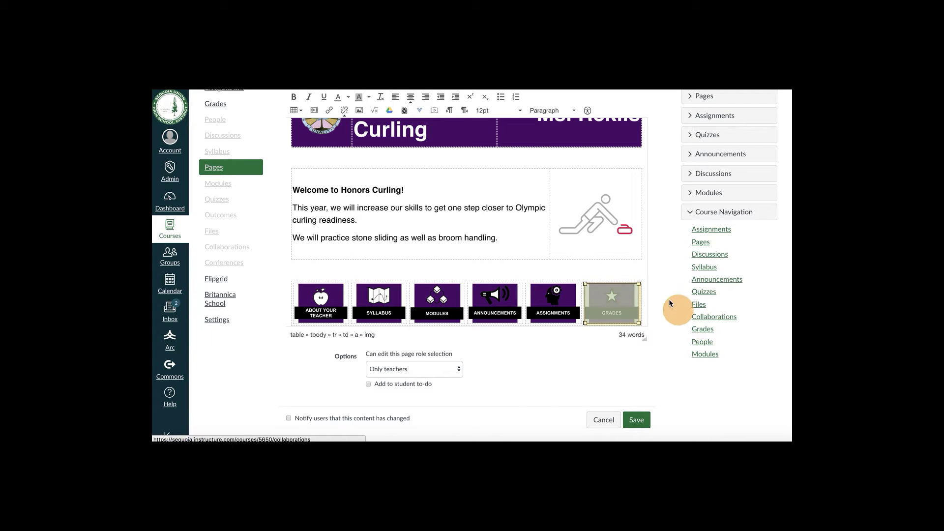
{"action": "left_click", "coordinate": [638, 419]}
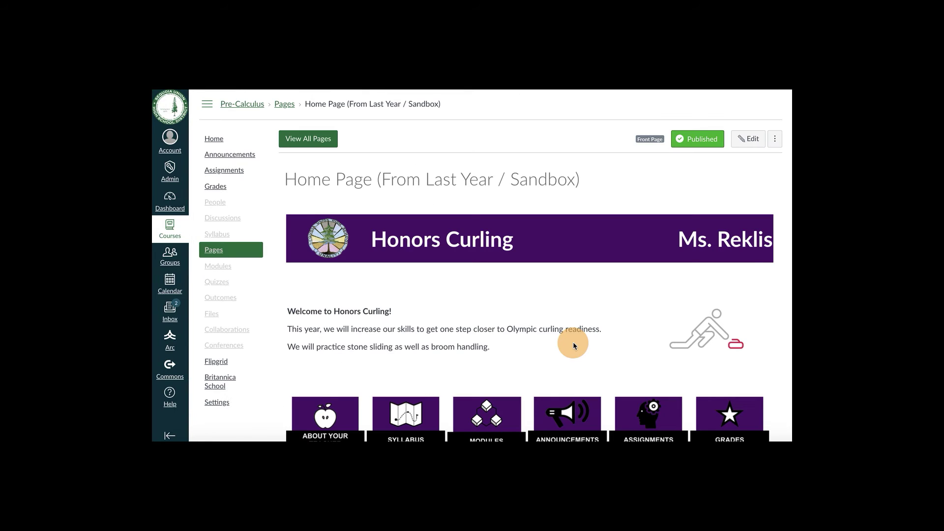
{"action": "scroll", "coordinate": [565, 299], "scroll_direction": "down", "scroll_amount": 1}
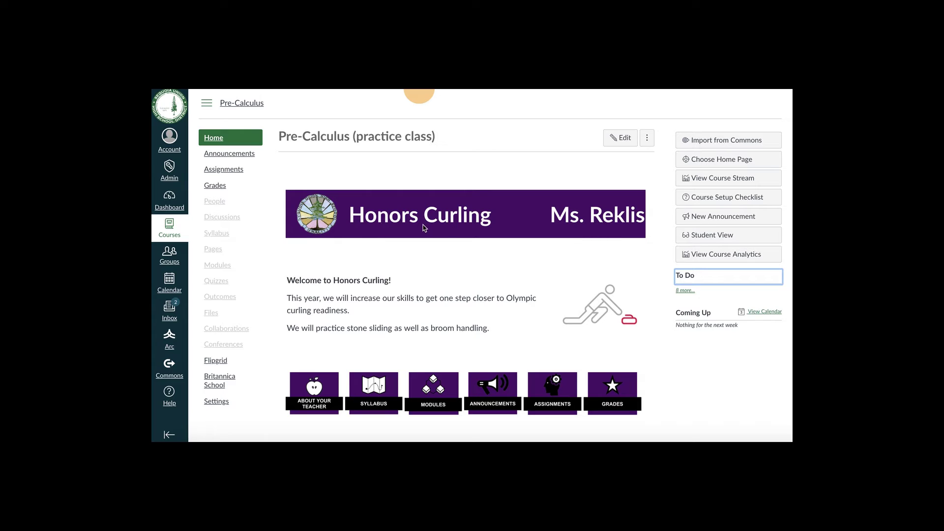
Reopen the course home page for editing, review the banner's course and teacher names and the button row, and save the page.
{"action": "left_click", "coordinate": [621, 138]}
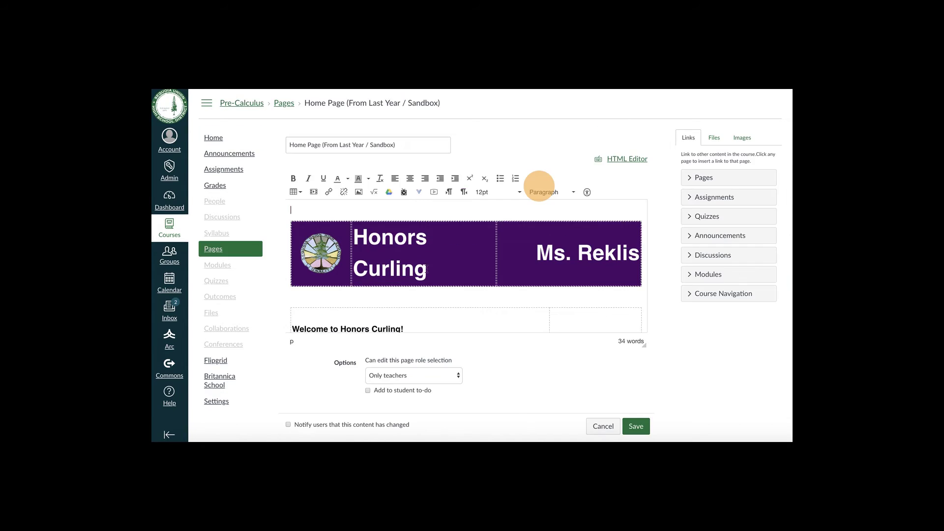
{"action": "triple_click", "coordinate": [374, 240]}
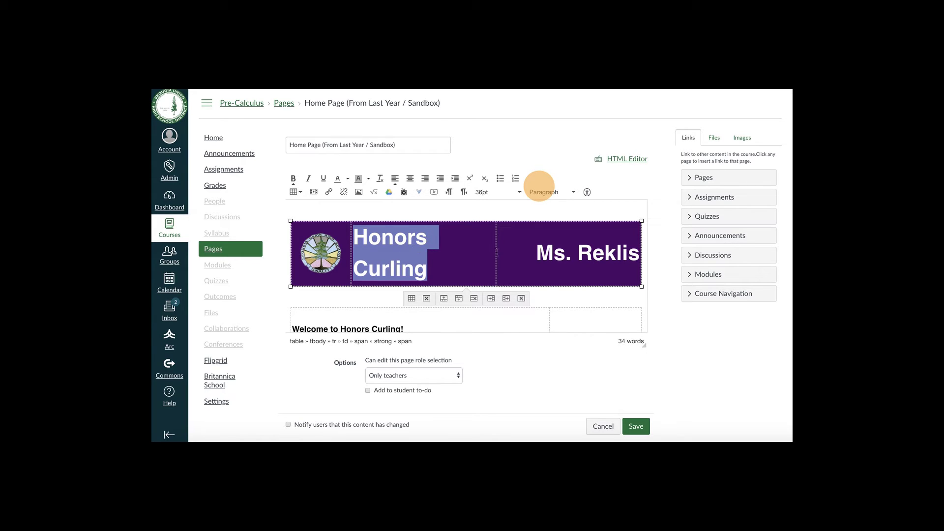
{"action": "triple_click", "coordinate": [555, 255]}
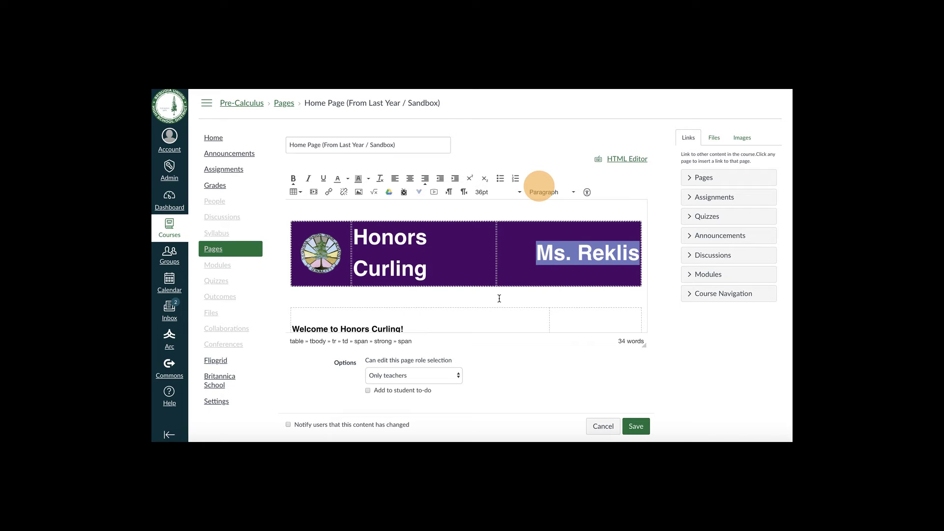
{"action": "left_click_drag", "start_coordinate": [644, 347], "coordinate": [644, 441]}
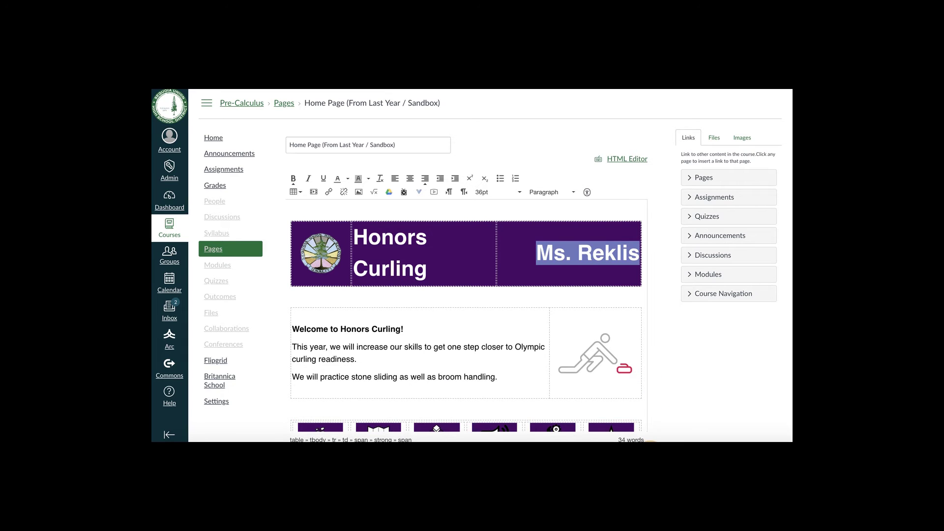
{"action": "scroll", "coordinate": [459, 383], "scroll_direction": "down", "scroll_amount": 2}
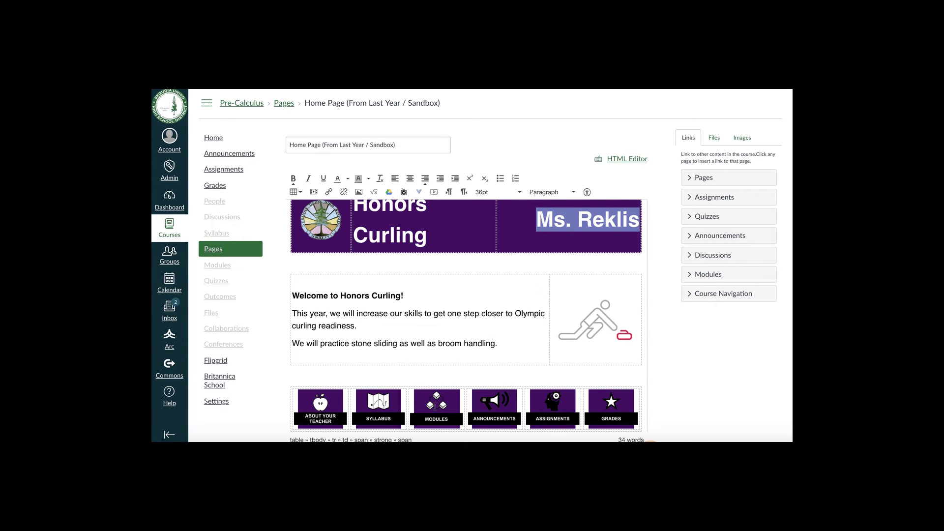
{"action": "scroll", "coordinate": [509, 299], "scroll_direction": "down", "scroll_amount": 3}
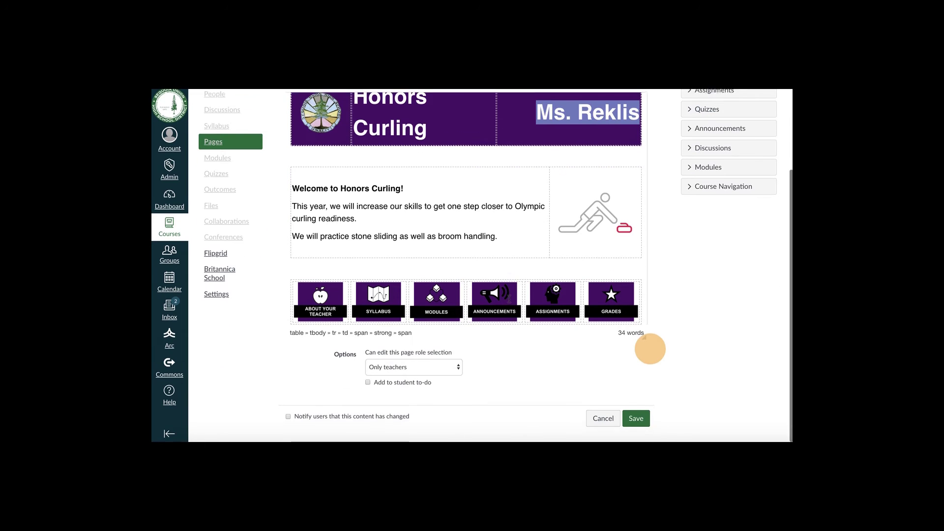
{"action": "left_click", "coordinate": [636, 420]}
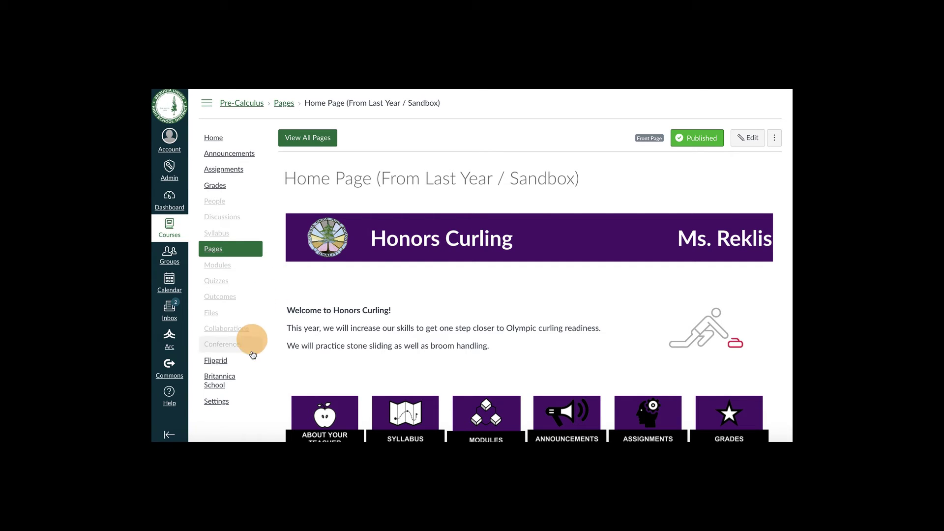
Open the course settings and view the grading scheme applied to the course.
{"action": "left_click", "coordinate": [222, 407]}
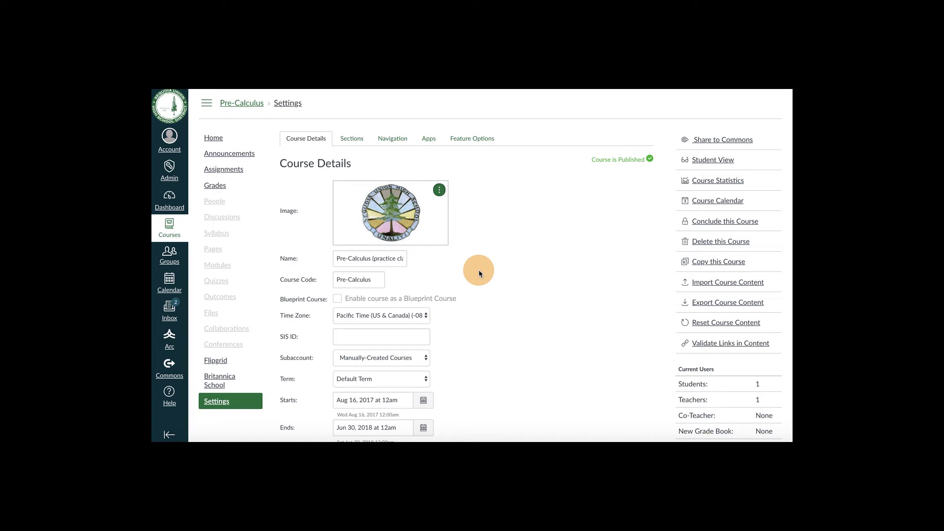
{"action": "scroll", "coordinate": [479, 272], "scroll_direction": "down", "scroll_amount": 3}
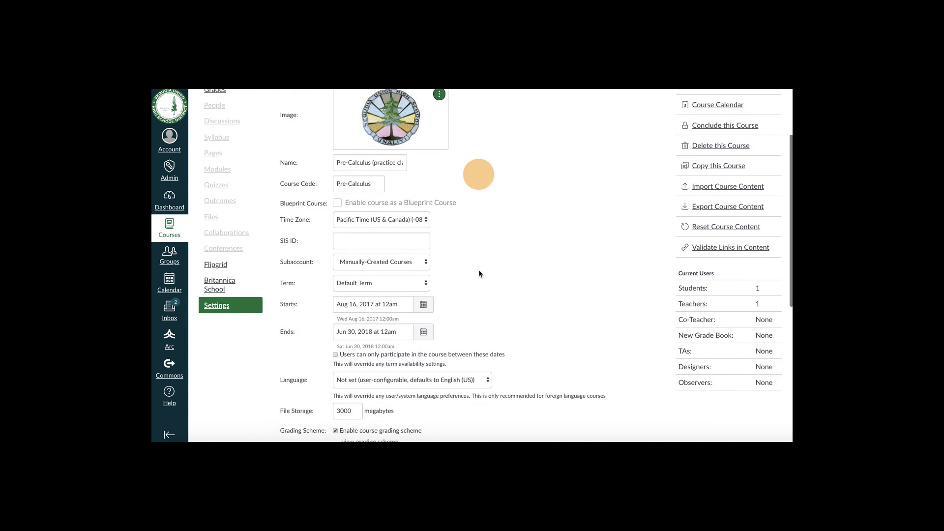
{"action": "scroll", "coordinate": [479, 272], "scroll_direction": "down", "scroll_amount": 5}
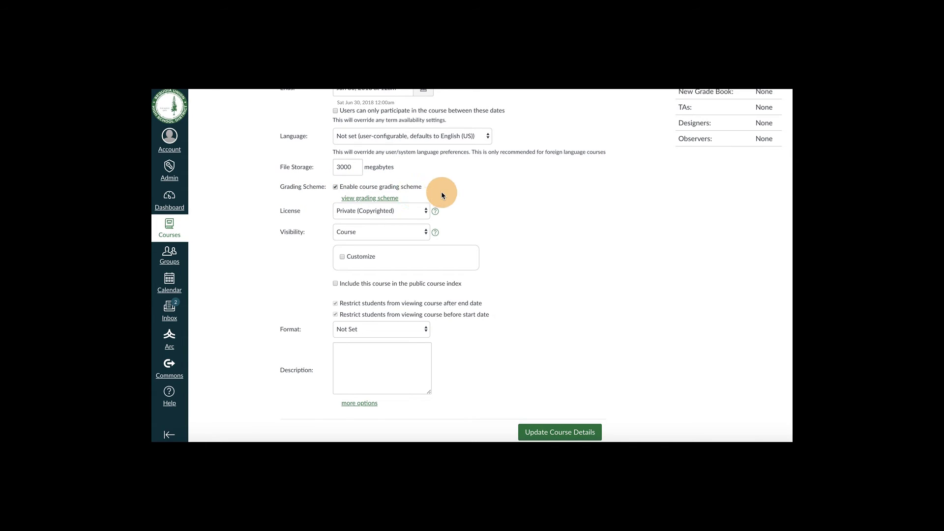
{"action": "left_click", "coordinate": [362, 198]}
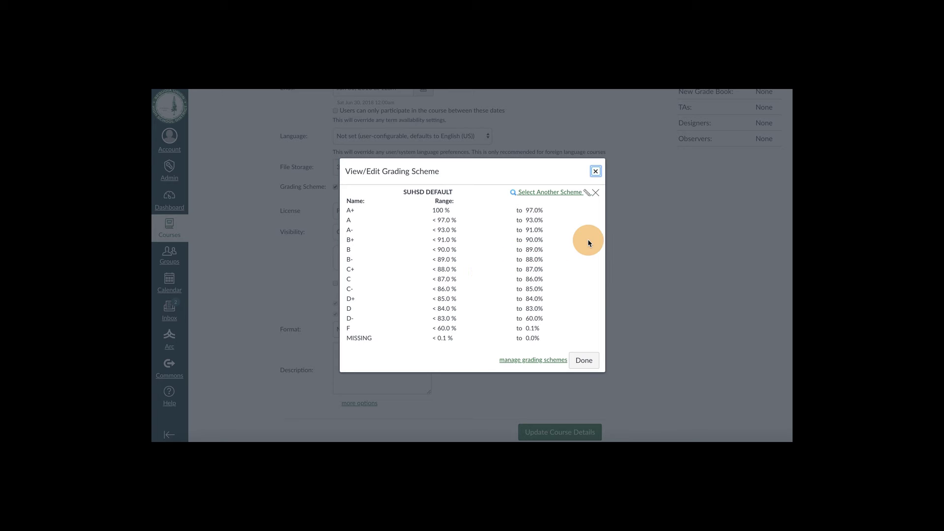
Compare the Default Grading Scheme with the includes A+ scheme, and apply the Default Grading Scheme to the course.
{"action": "left_click", "coordinate": [554, 192]}
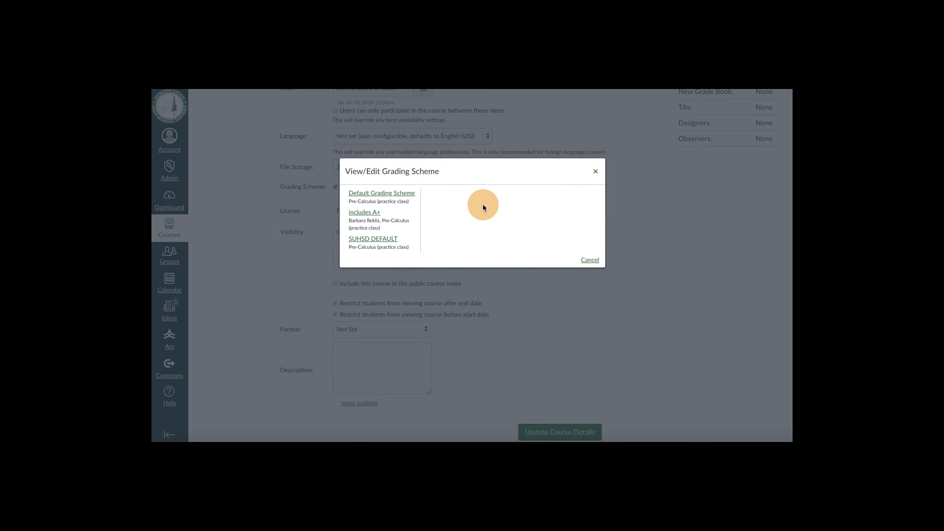
{"action": "left_click", "coordinate": [387, 195]}
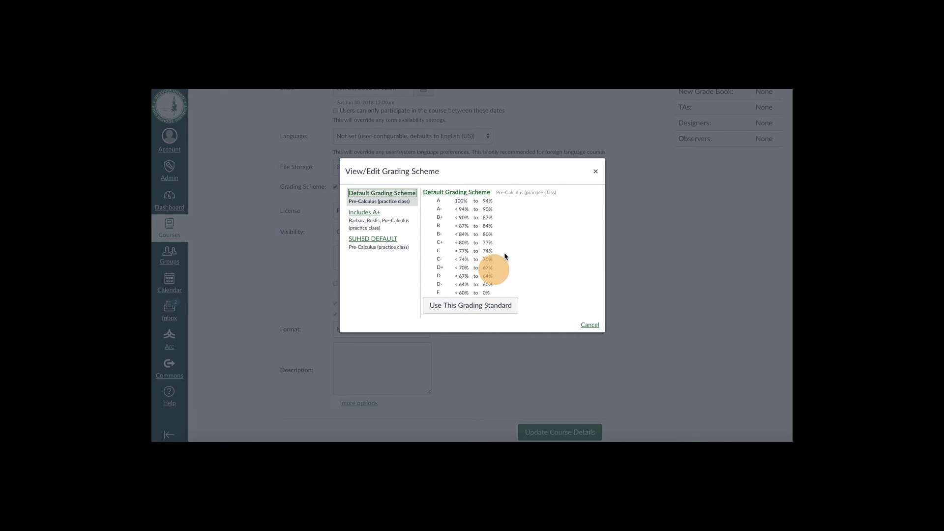
{"action": "left_click", "coordinate": [360, 213]}
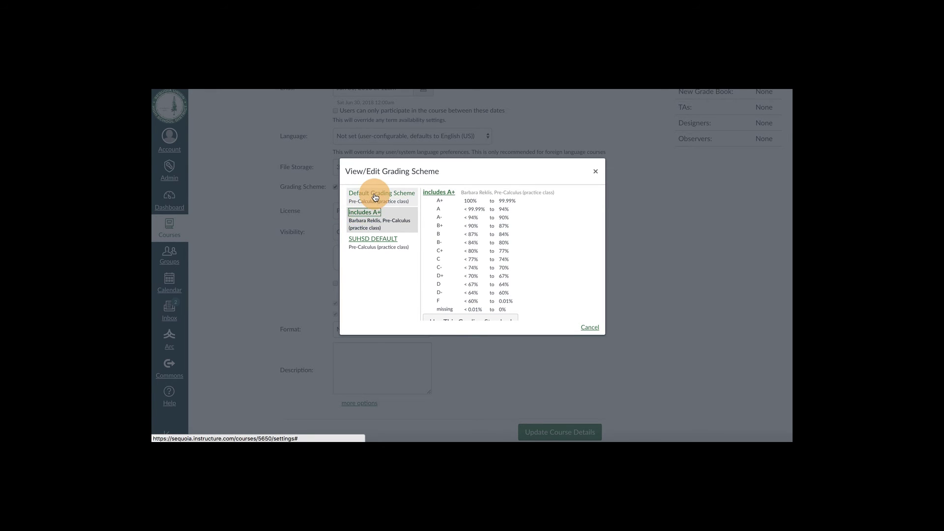
{"action": "left_click", "coordinate": [376, 195]}
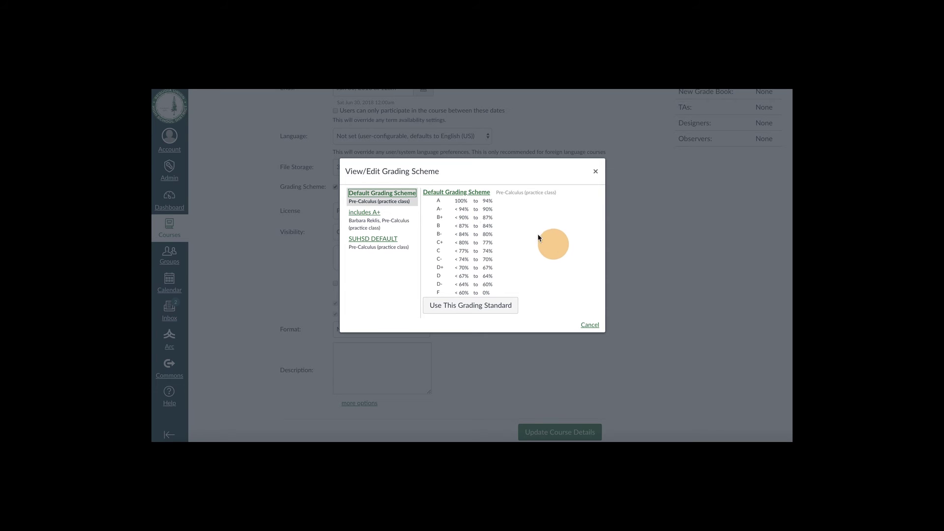
{"action": "left_click", "coordinate": [486, 307]}
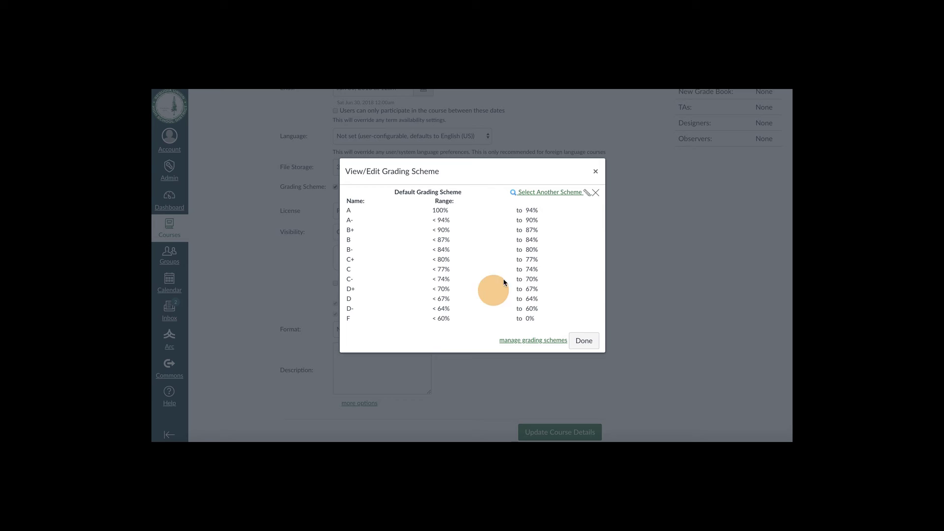
{"action": "left_click", "coordinate": [583, 339]}
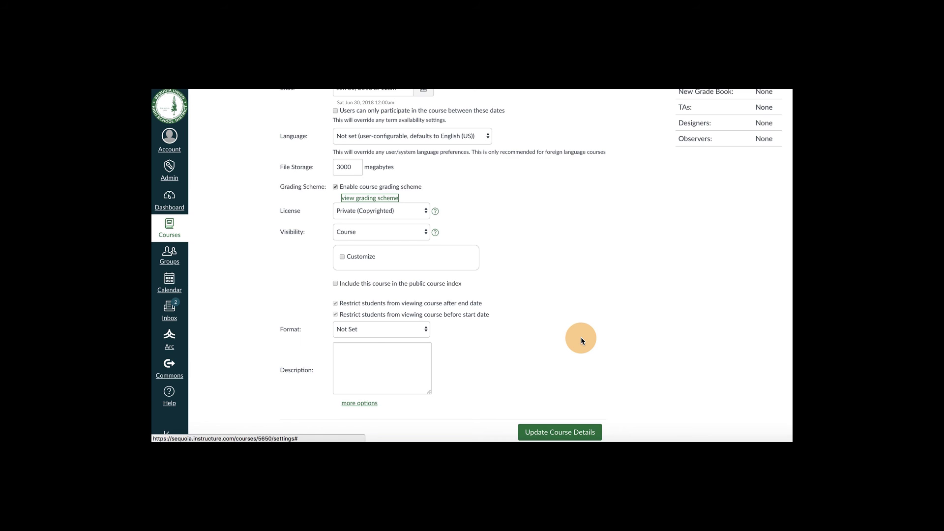
Expand the additional course options, review the student permissions and grade display settings, and update the course details.
{"action": "scroll", "coordinate": [545, 329], "scroll_direction": "down", "scroll_amount": 1}
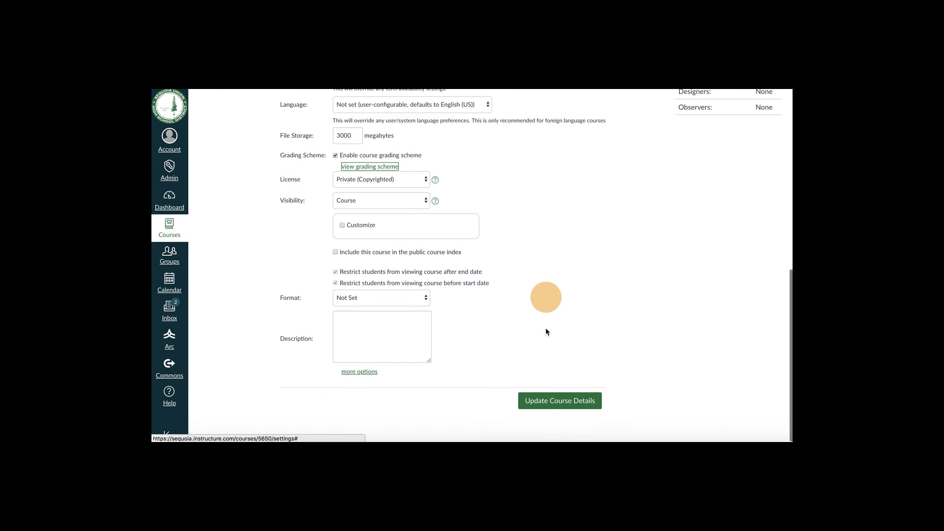
{"action": "left_click", "coordinate": [366, 372]}
{"action": "scroll", "coordinate": [536, 350], "scroll_direction": "down", "scroll_amount": 4}
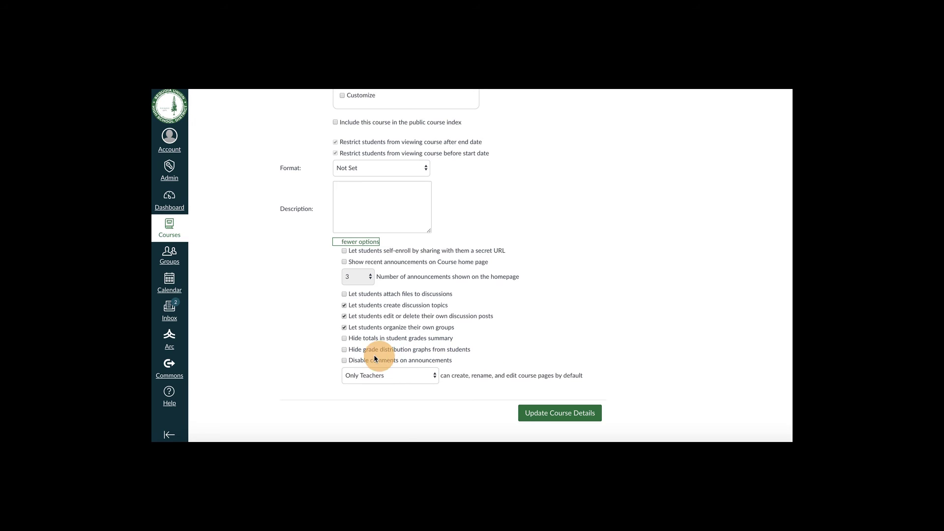
{"action": "left_click", "coordinate": [345, 349]}
{"action": "left_click", "coordinate": [345, 349]}
{"action": "scroll", "coordinate": [539, 329], "scroll_direction": "down", "scroll_amount": 1}
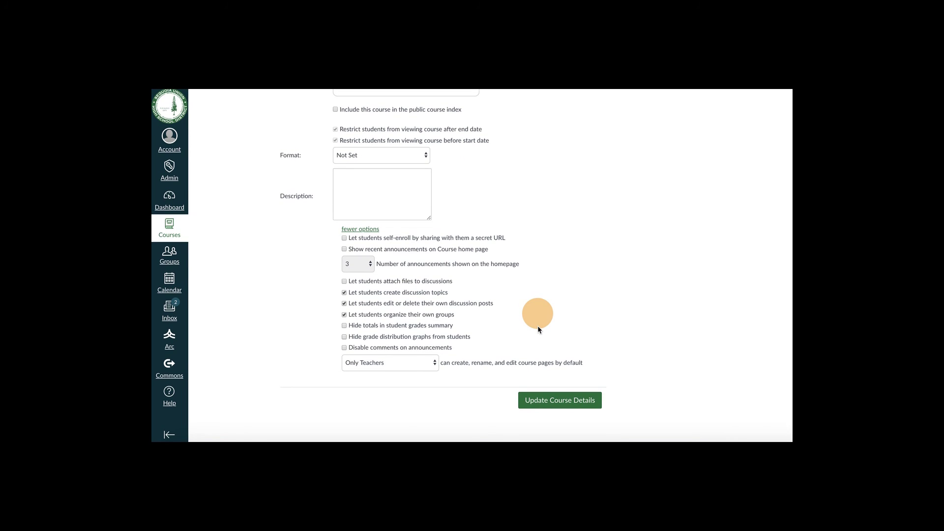
{"action": "left_click", "coordinate": [554, 401]}
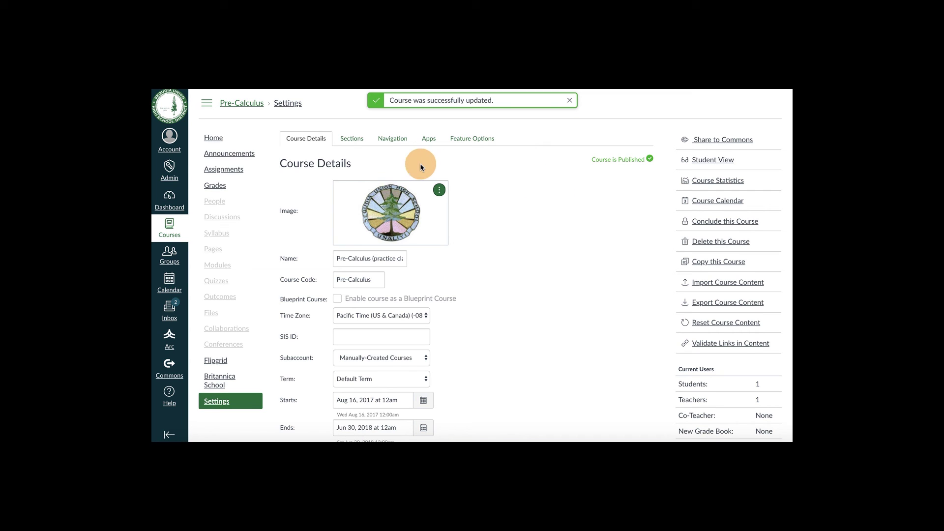
Hide Flipgrid and Britannica School from students in the course navigation settings.
{"action": "left_click", "coordinate": [390, 142]}
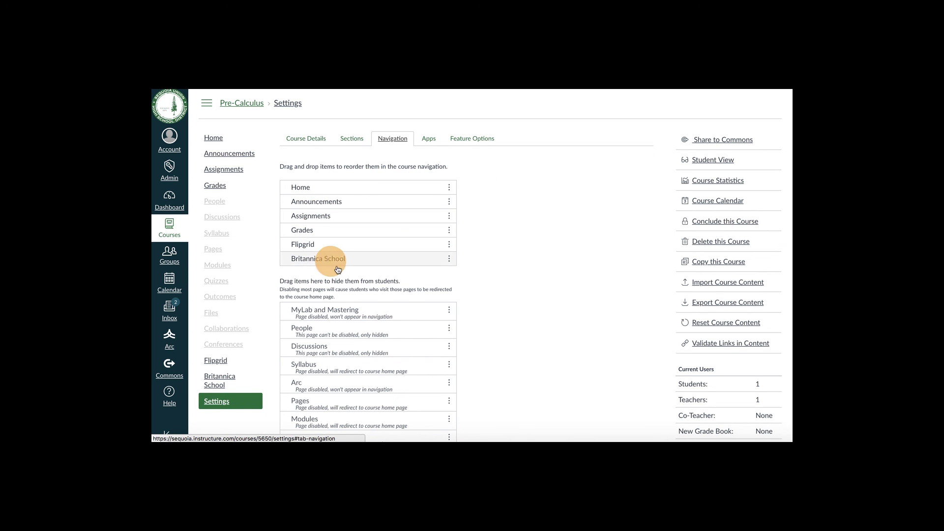
{"action": "scroll", "coordinate": [526, 255], "scroll_direction": "down", "scroll_amount": 3}
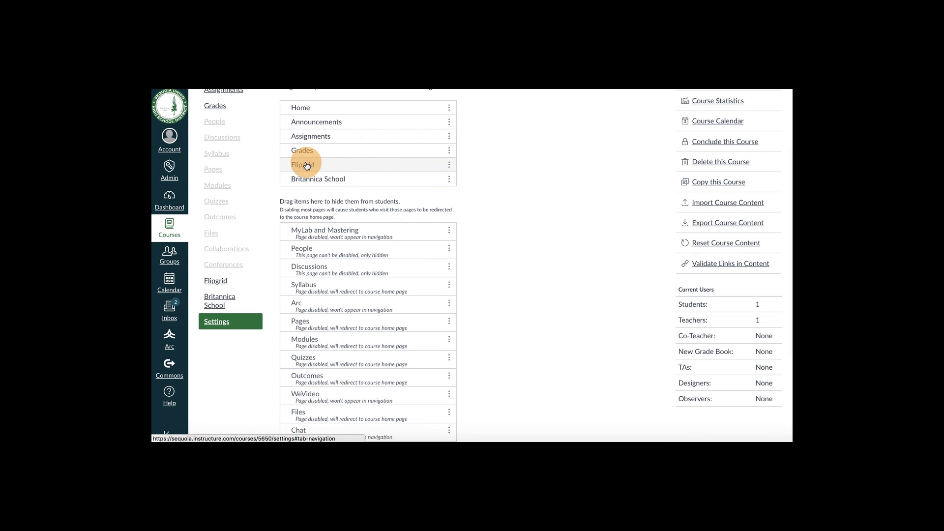
{"action": "left_click_drag", "start_coordinate": [306, 165], "coordinate": [323, 266]}
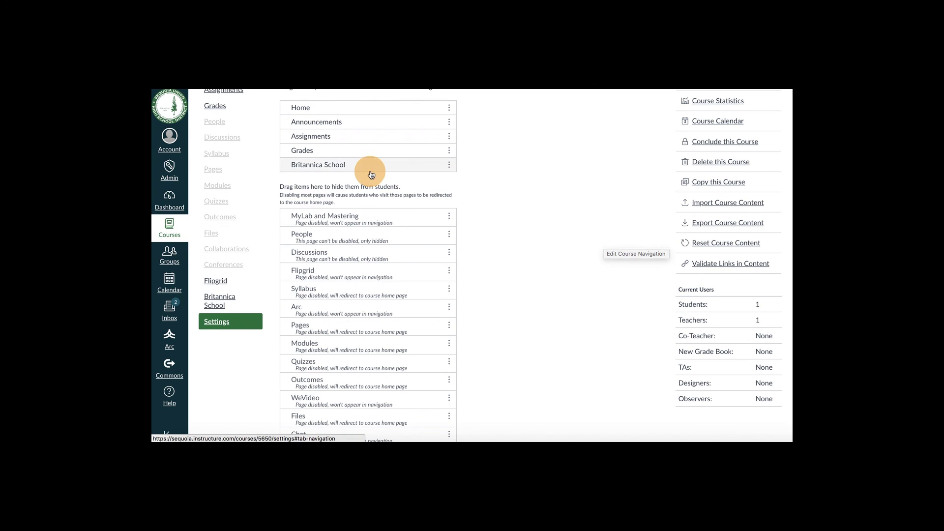
{"action": "left_click_drag", "start_coordinate": [371, 165], "coordinate": [381, 251]}
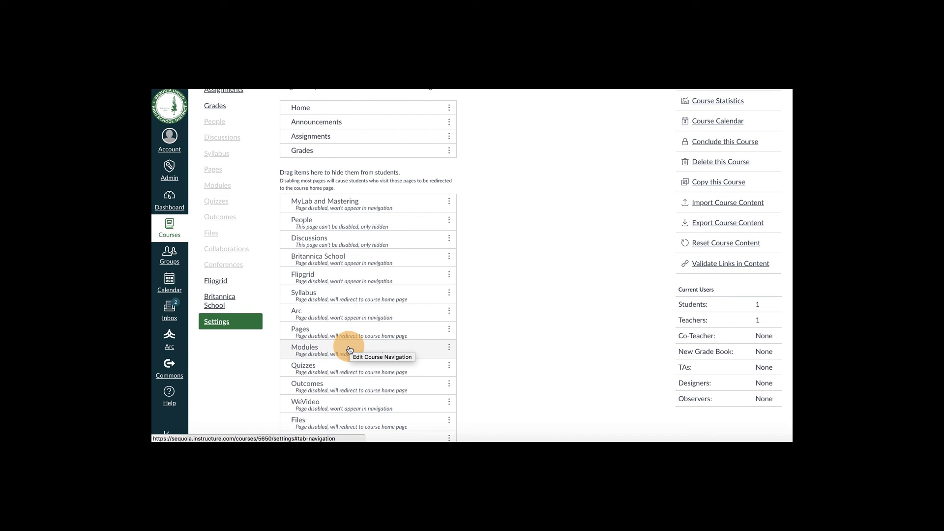
Make Modules available to students in the course navigation, placed between Assignments and Grades.
{"action": "left_click_drag", "start_coordinate": [350, 349], "coordinate": [368, 148]}
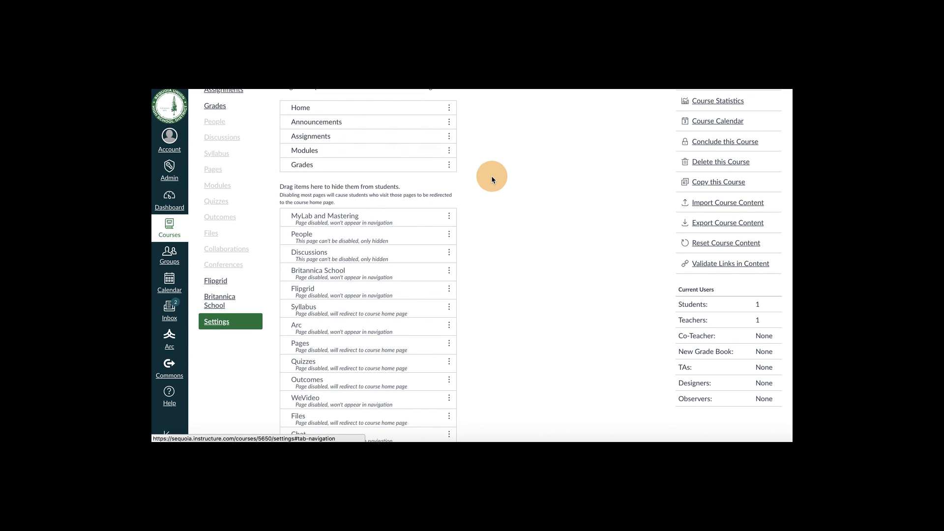
{"action": "scroll", "coordinate": [492, 179], "scroll_direction": "down", "scroll_amount": 1}
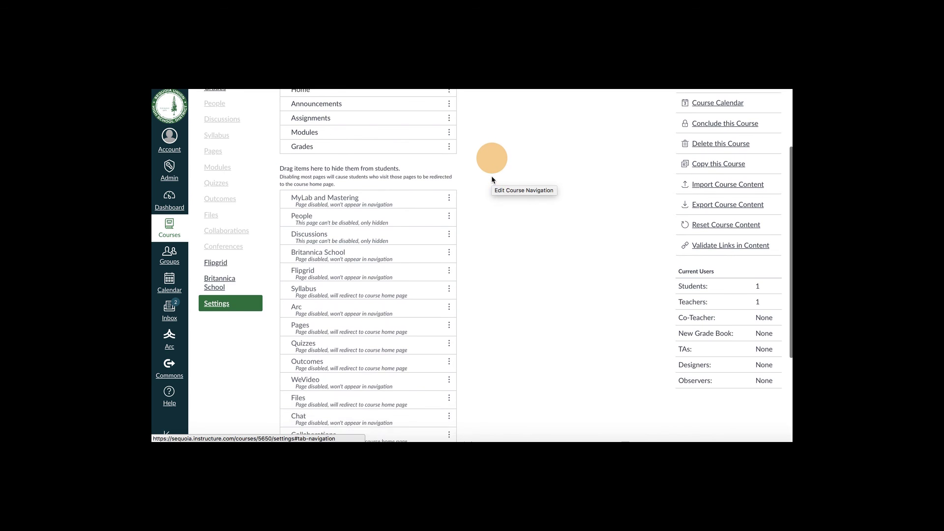
{"action": "scroll", "coordinate": [492, 180], "scroll_direction": "up", "scroll_amount": 2}
{"action": "scroll", "coordinate": [492, 180], "scroll_direction": "down", "scroll_amount": 5}
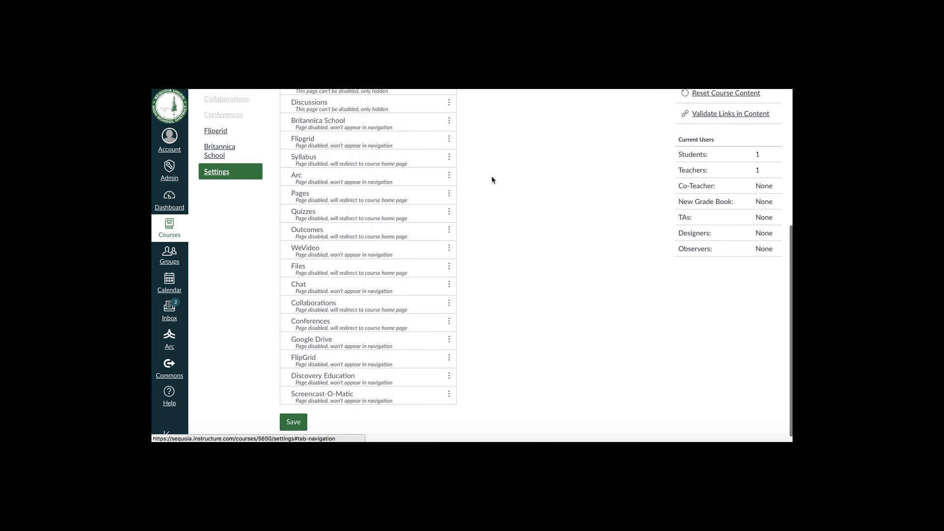